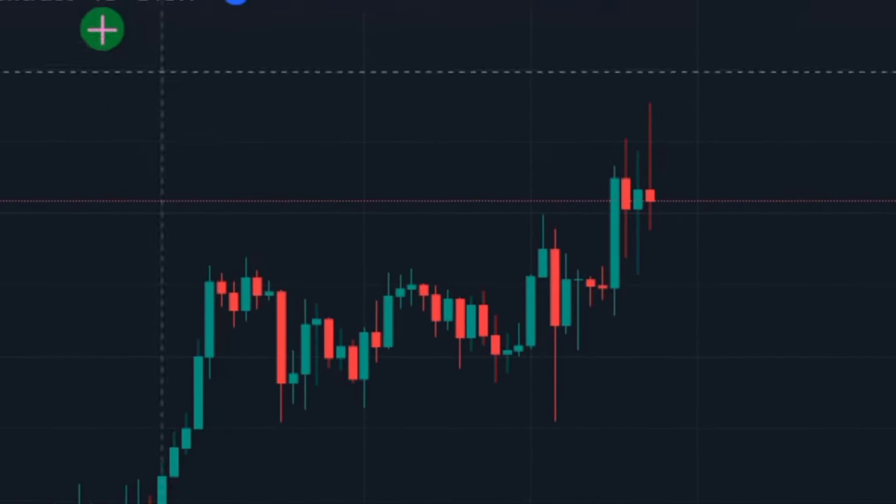
Search the indicators for "linear" and add the Linear Regression Candles indicator by ugurvu to the chart.
click(257, 17)
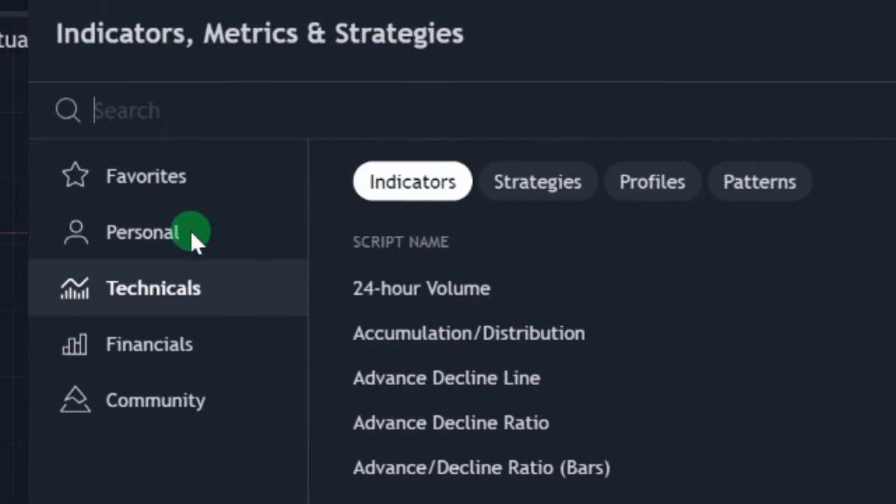
click(138, 104)
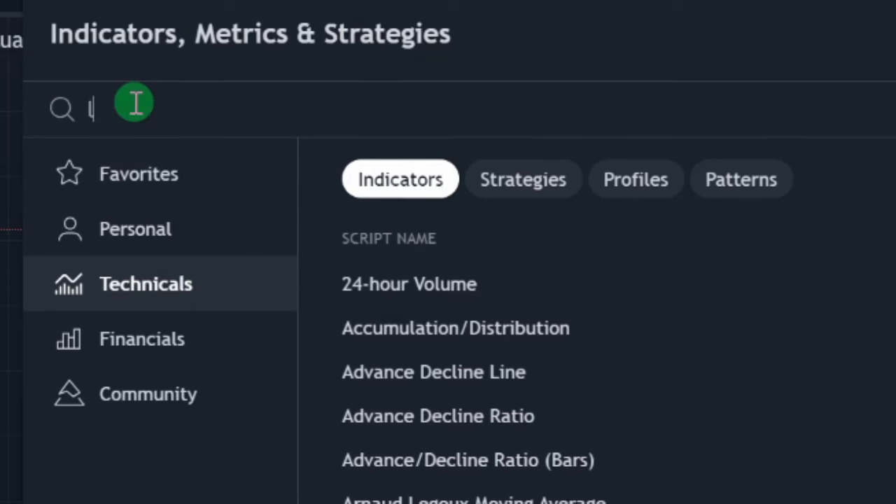
text(linear)
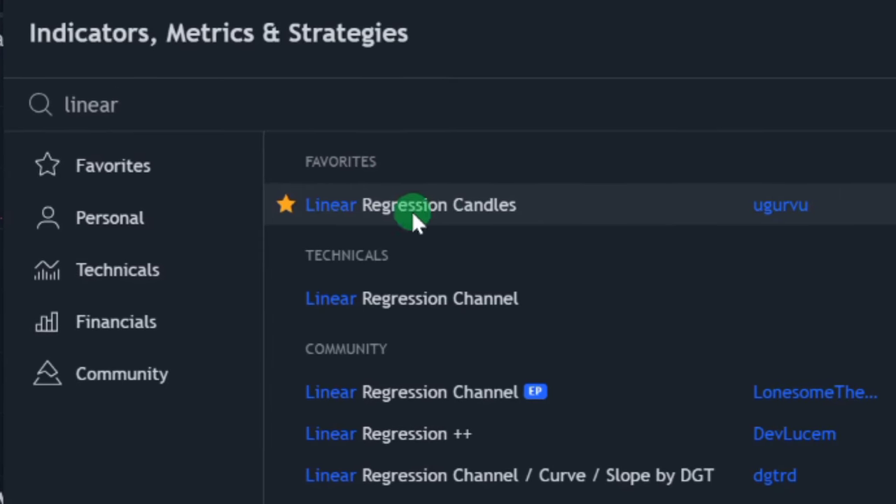
click(450, 193)
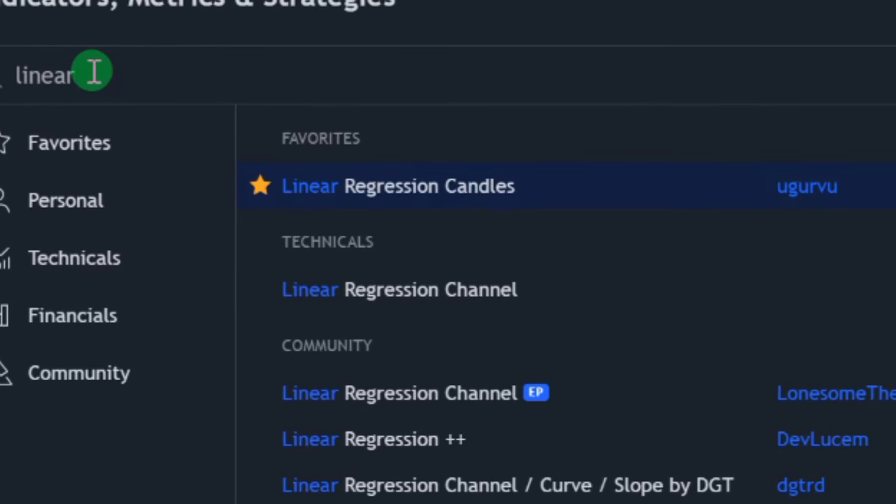
Search the indicators for "ut bot" and add the favorited UT Bot Alerts indicator to the chart.
key(BackSpace)
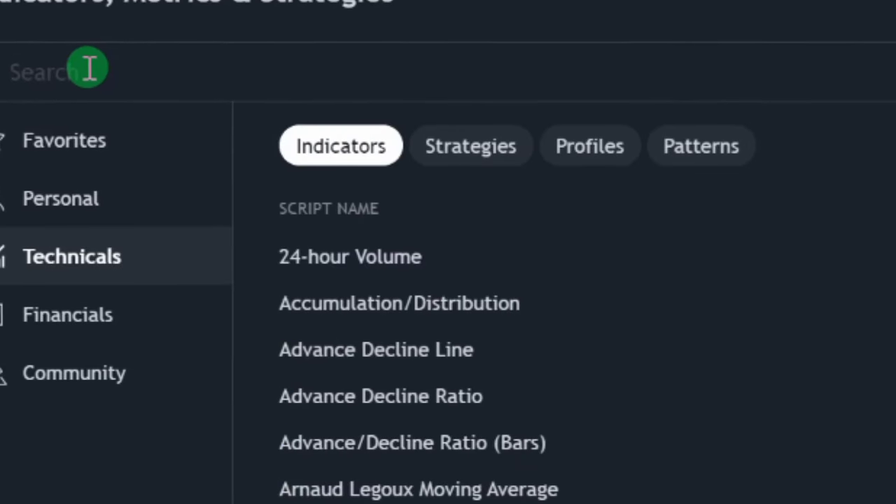
text(ut )
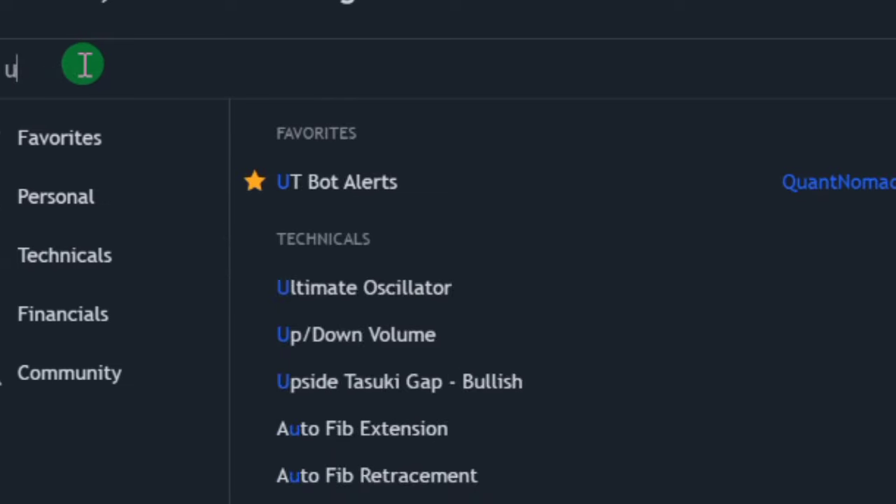
text(bo)
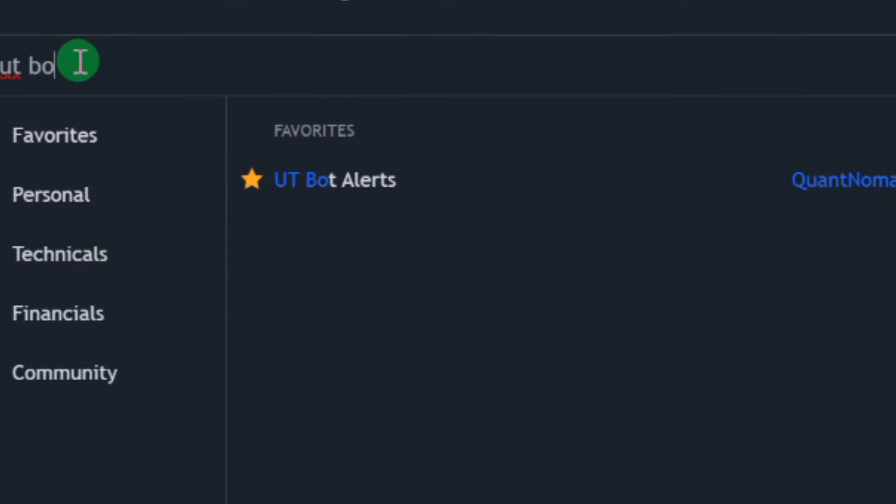
text(t)
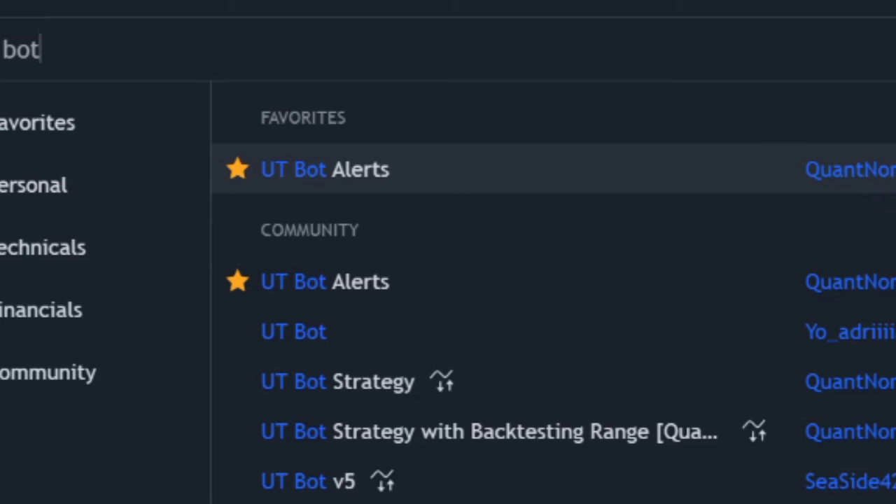
click(525, 179)
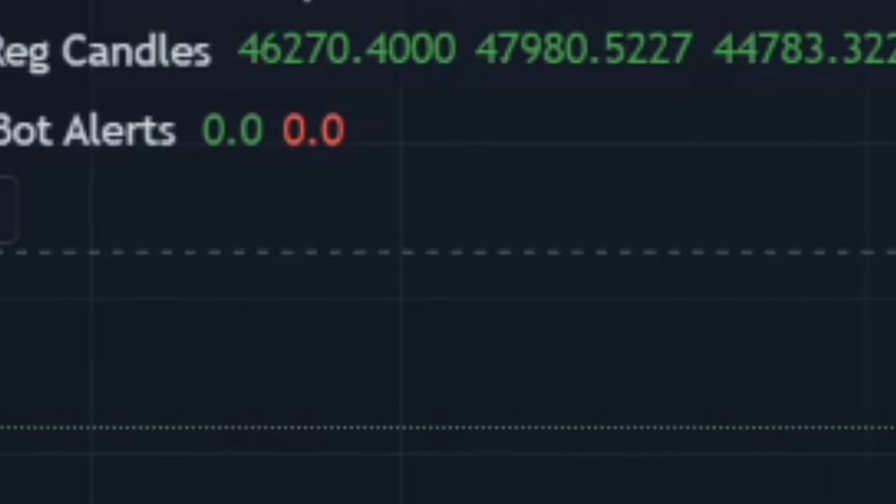
Set the Signal Smoothing of the Linear Regression Candles indicator to 7.
mouse_move(21, 56)
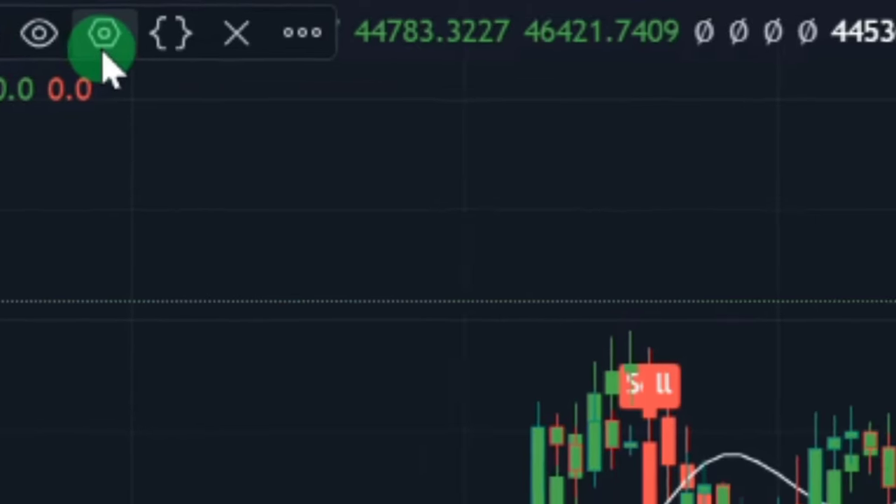
click(4, 22)
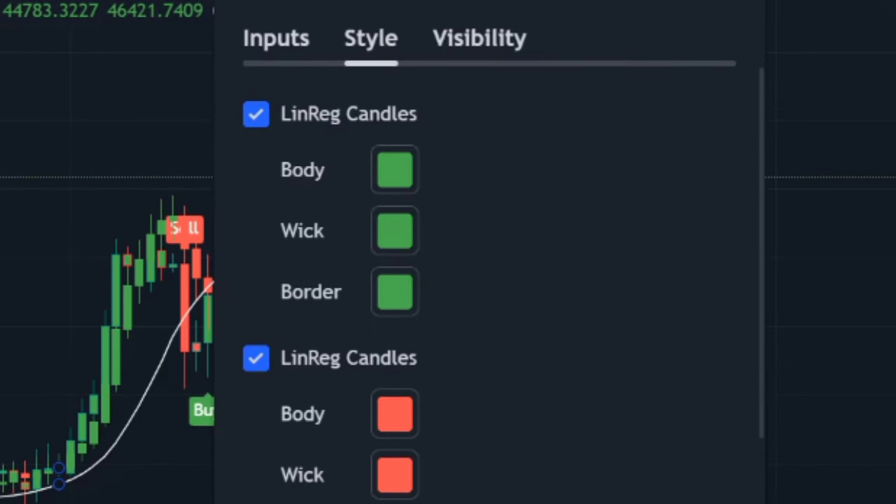
click(266, 42)
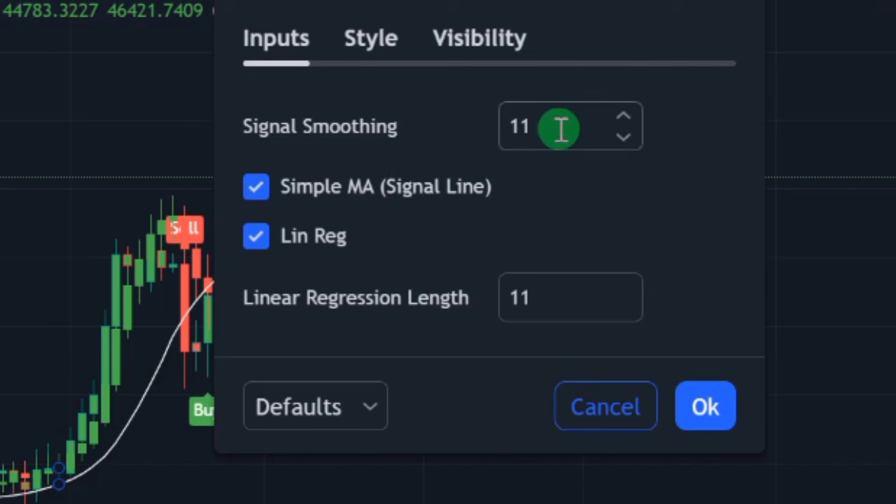
click(624, 137)
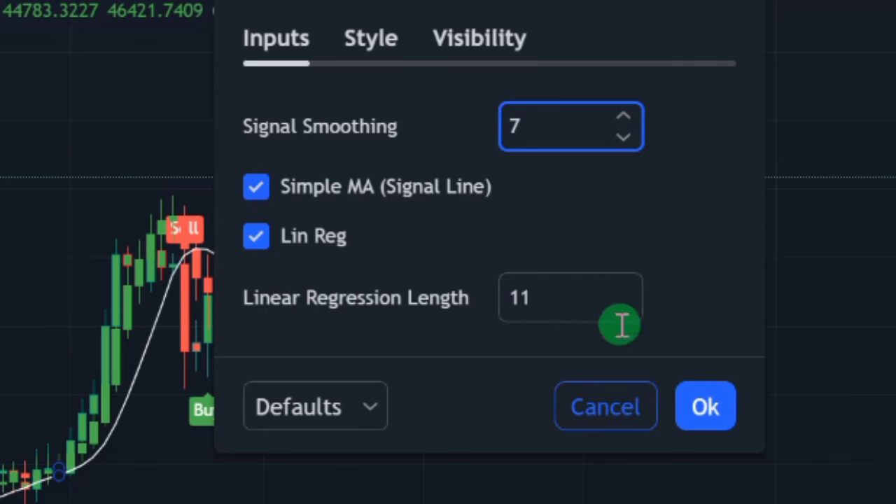
Thicken the white Plot line of the Linear Regression Candles and show the indicator's timeframe visibility settings.
click(384, 40)
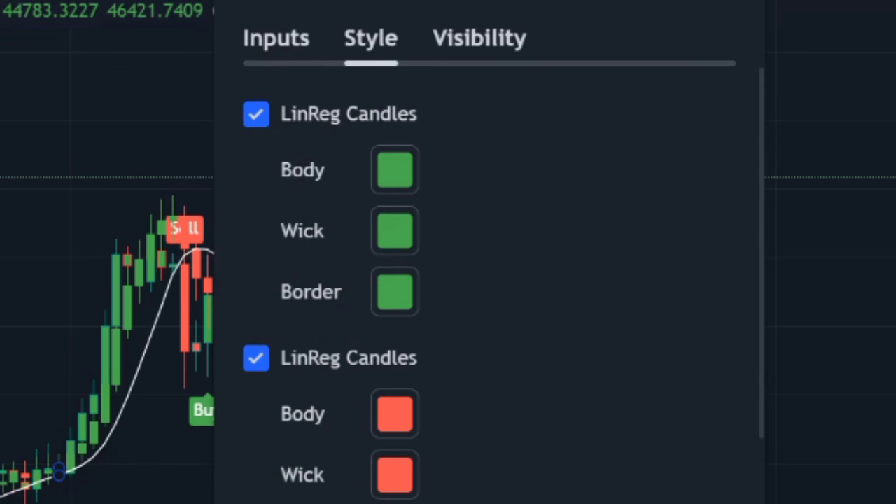
drag(760, 379, 767, 503)
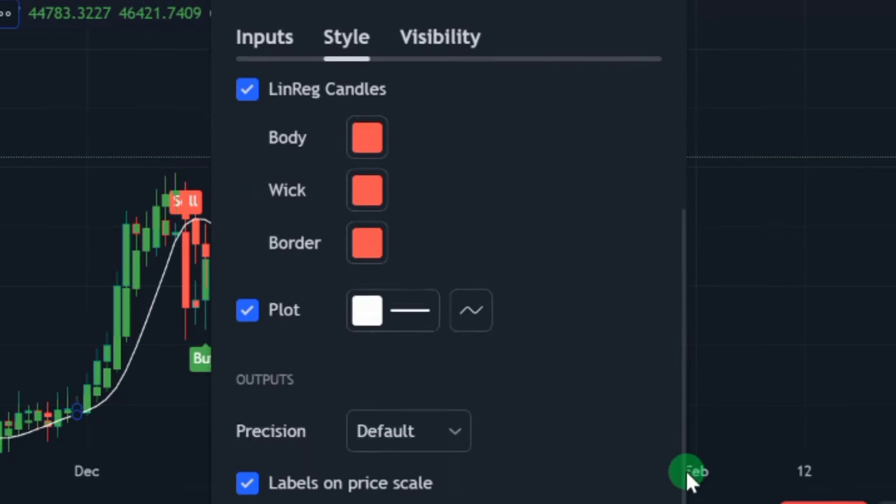
drag(685, 470, 690, 503)
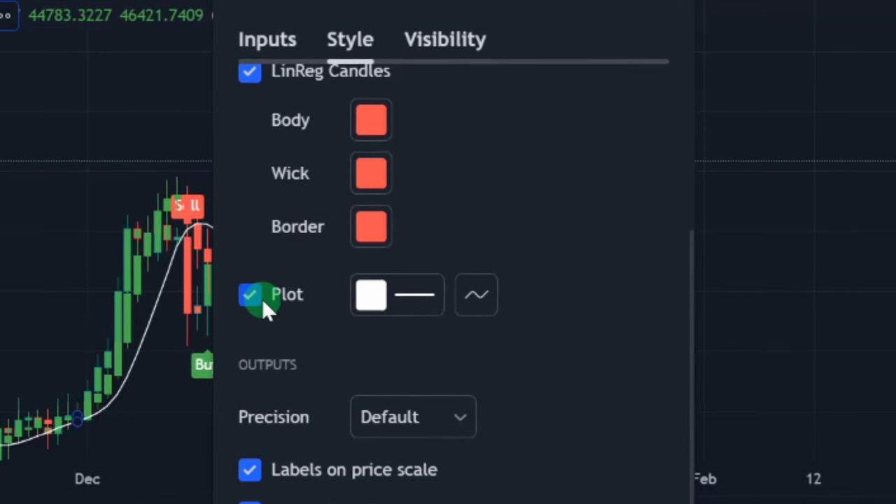
click(256, 473)
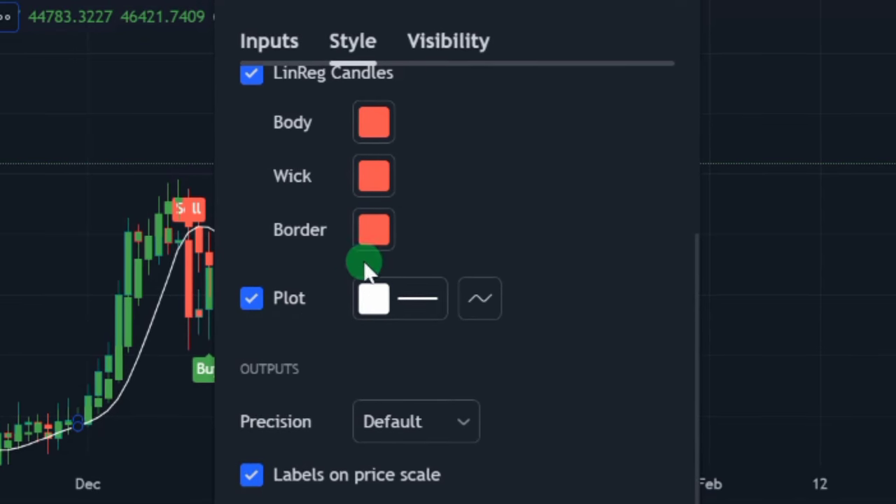
click(410, 300)
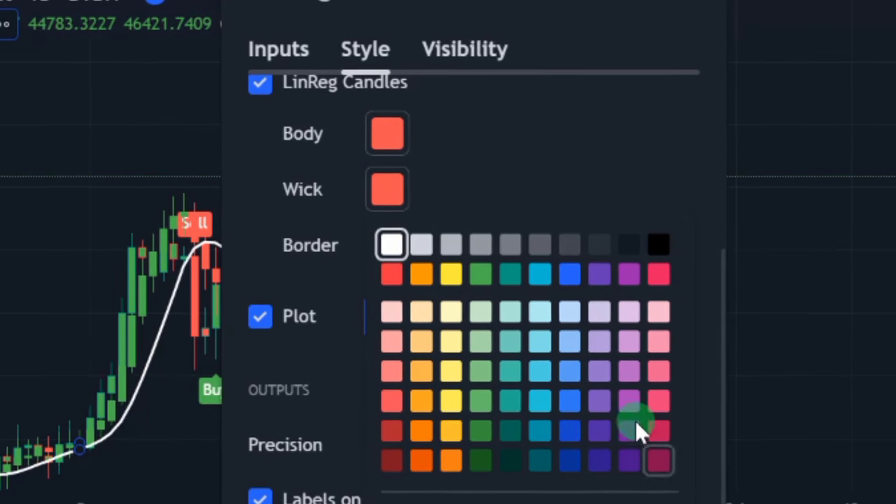
click(468, 50)
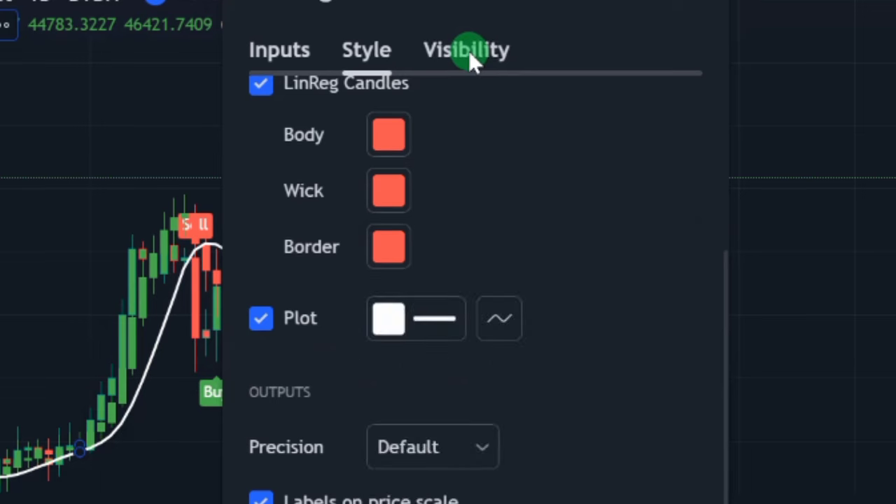
click(468, 51)
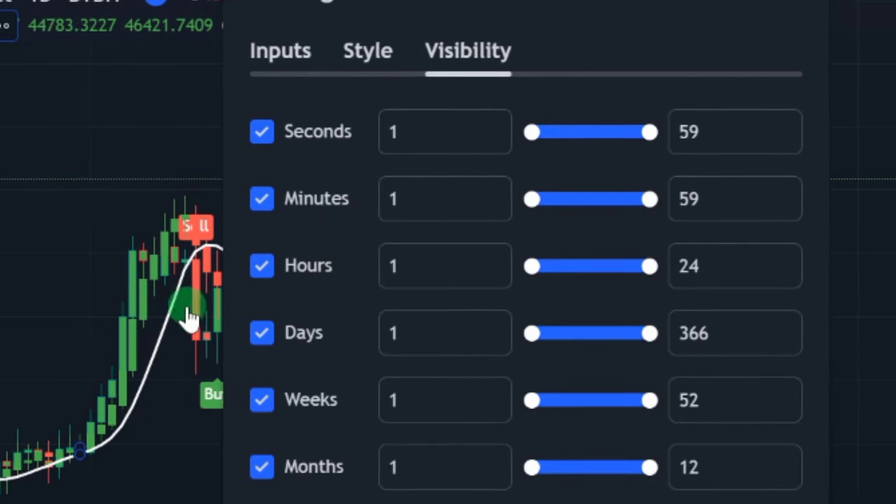
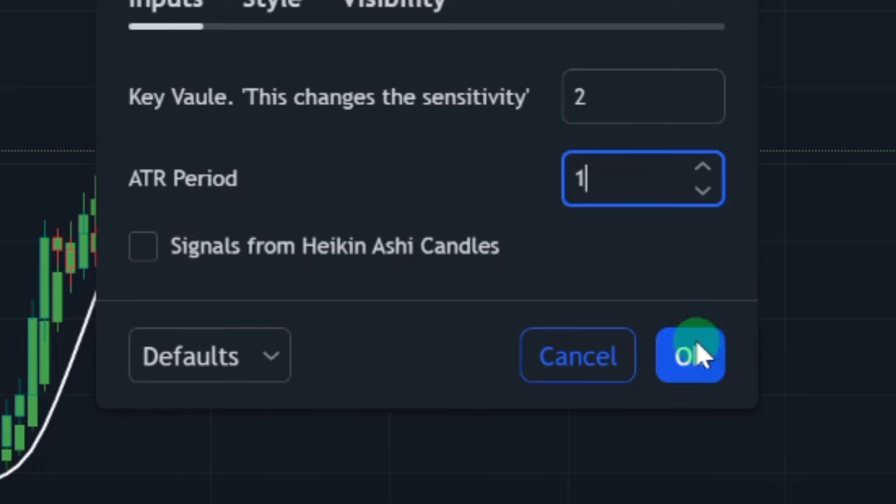
Turn off the Bar Color options in the style settings of the UT Bot Alerts indicator.
click(273, 5)
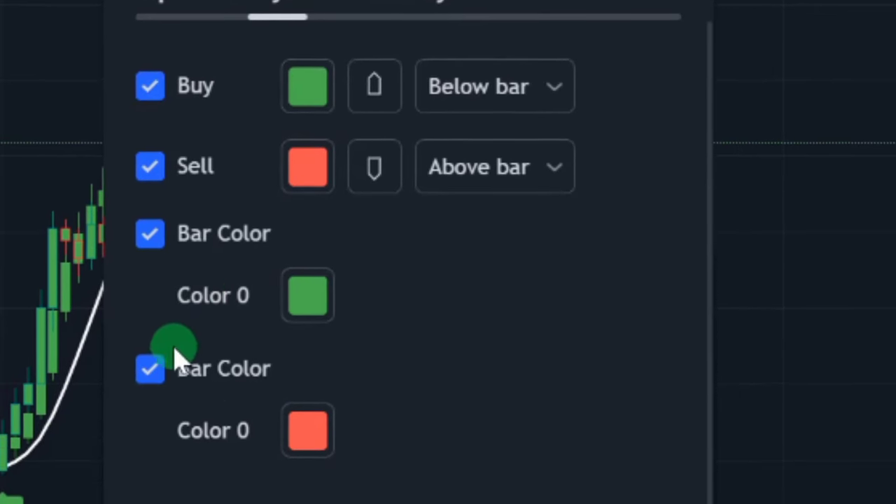
click(151, 366)
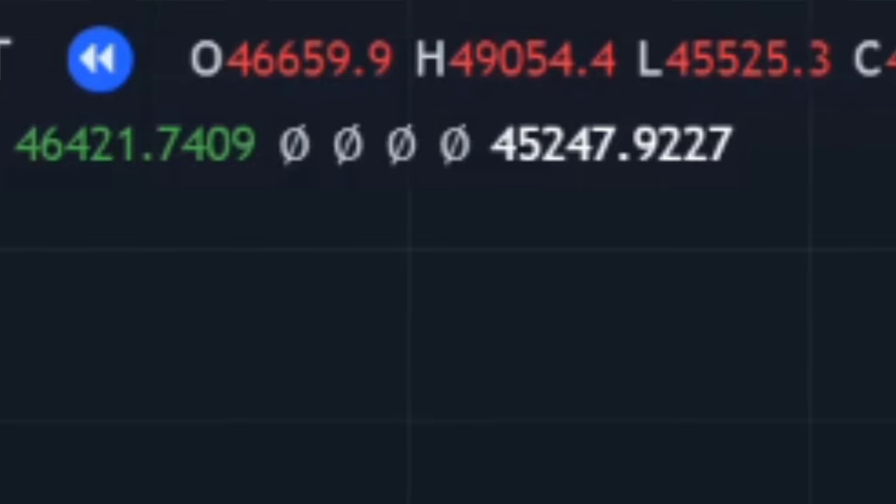
Hide the original BTCUSDT.P price candles so that only the indicator candles are drawn.
click(184, 382)
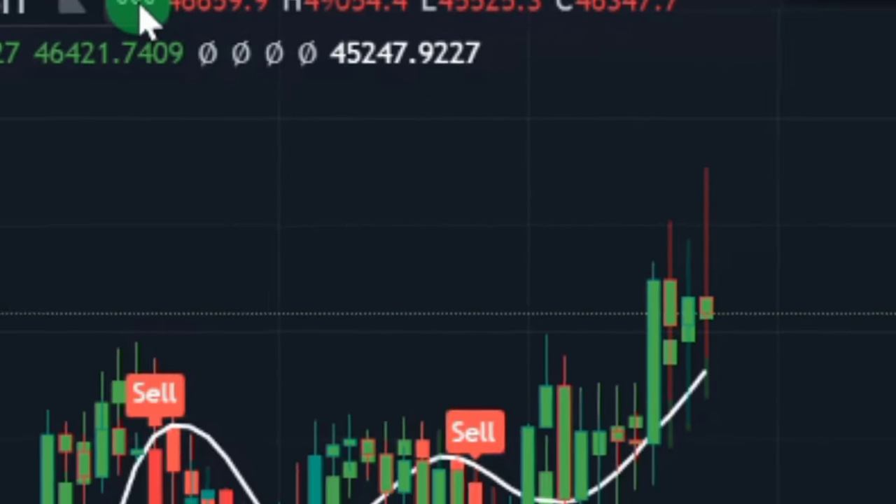
click(151, 30)
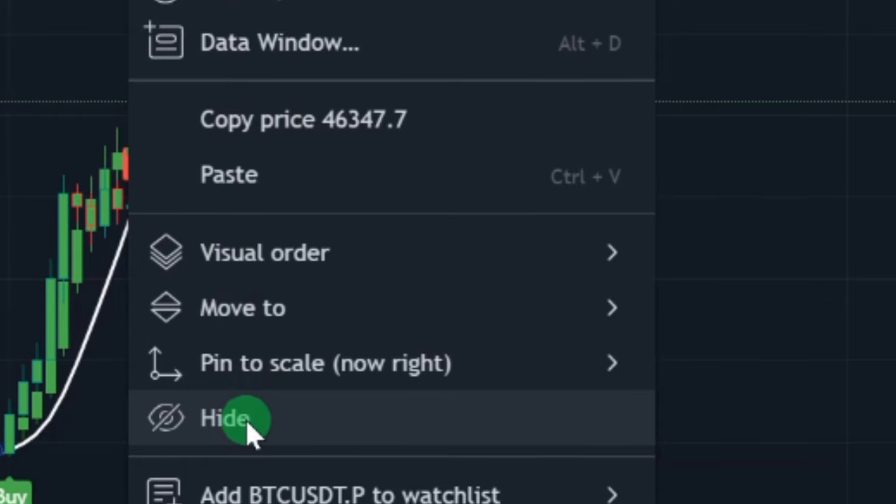
click(256, 416)
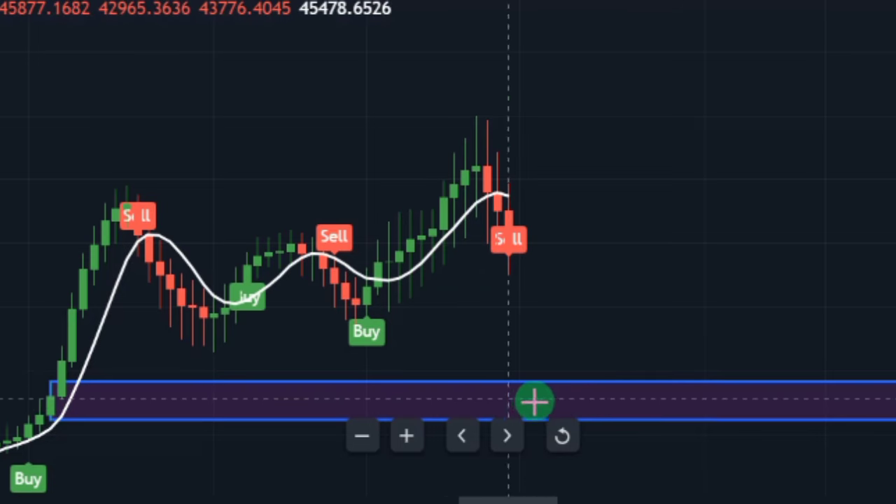
Draw a horizontal ray from the low of the first red candle after the swing peak and color it yellow.
click(403, 397)
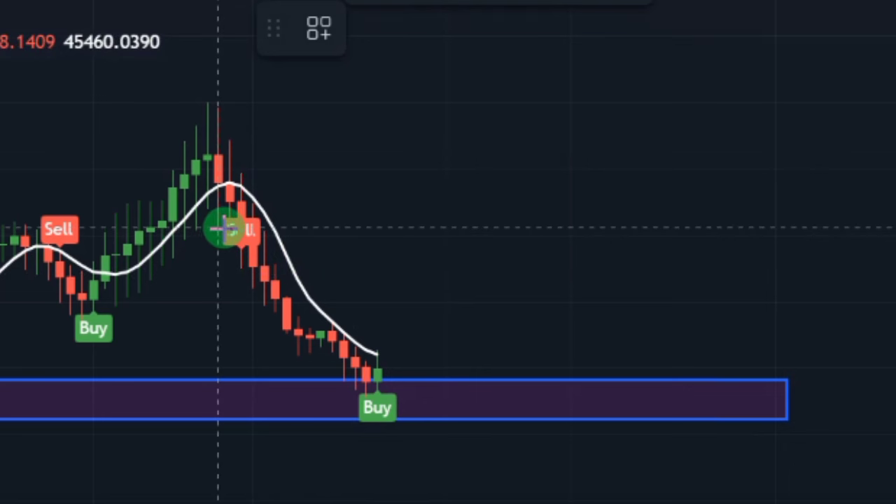
click(219, 229)
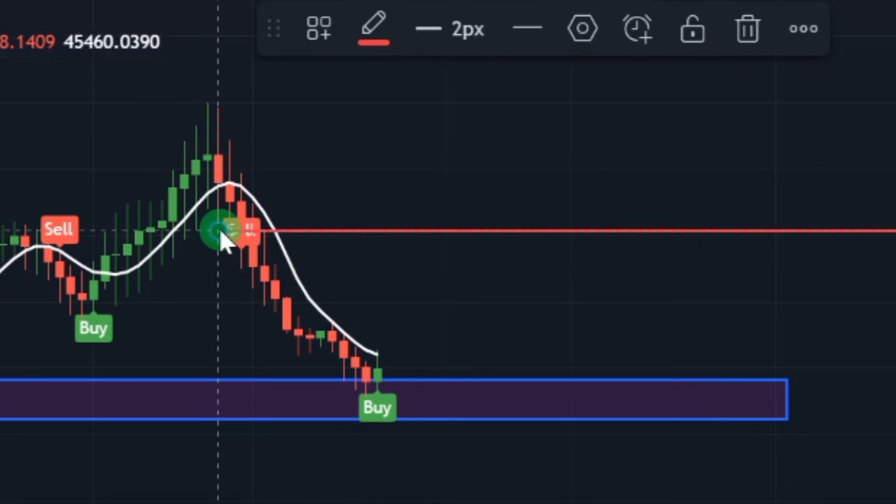
click(376, 29)
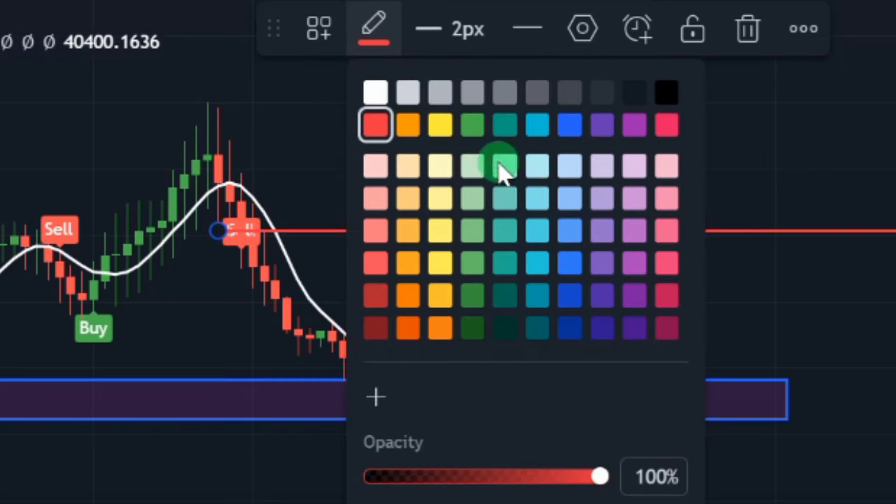
click(440, 125)
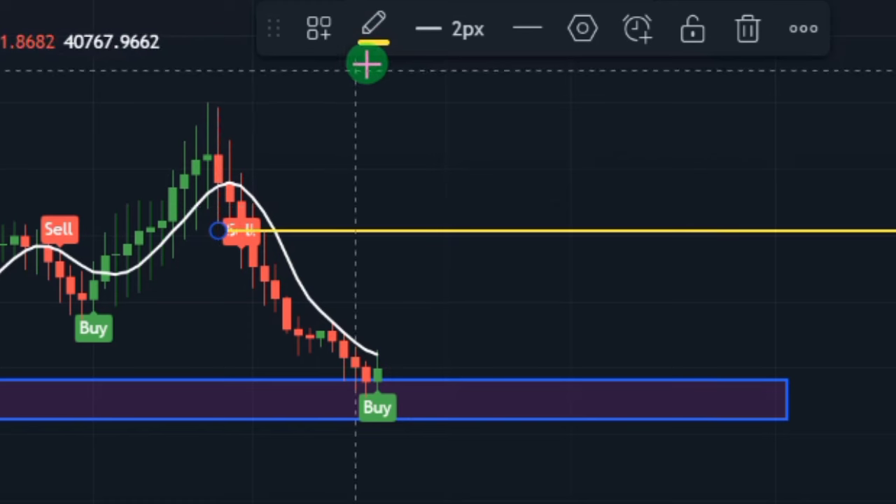
Draw a second horizontal ray from the high of the same red candle near the peak and color it green.
click(435, 129)
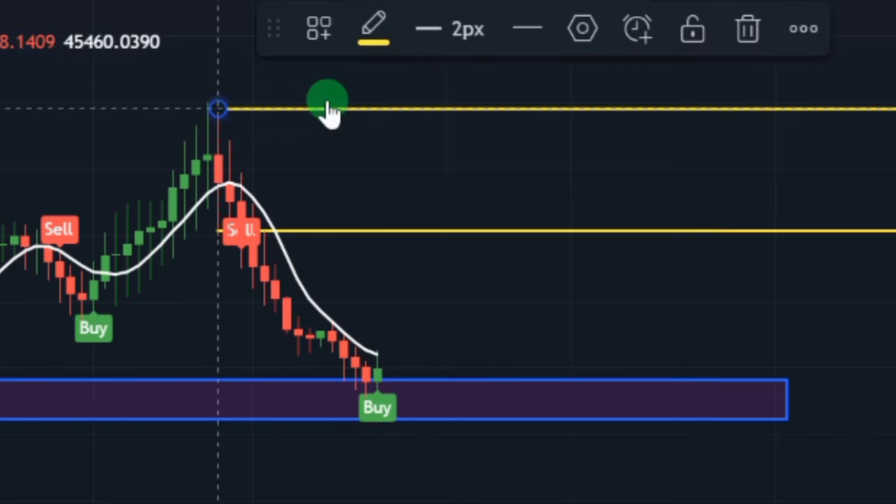
click(371, 35)
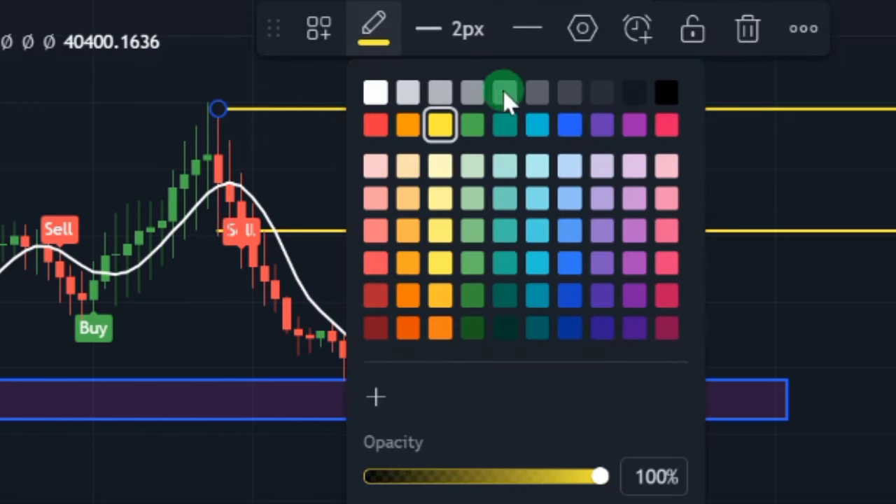
click(476, 128)
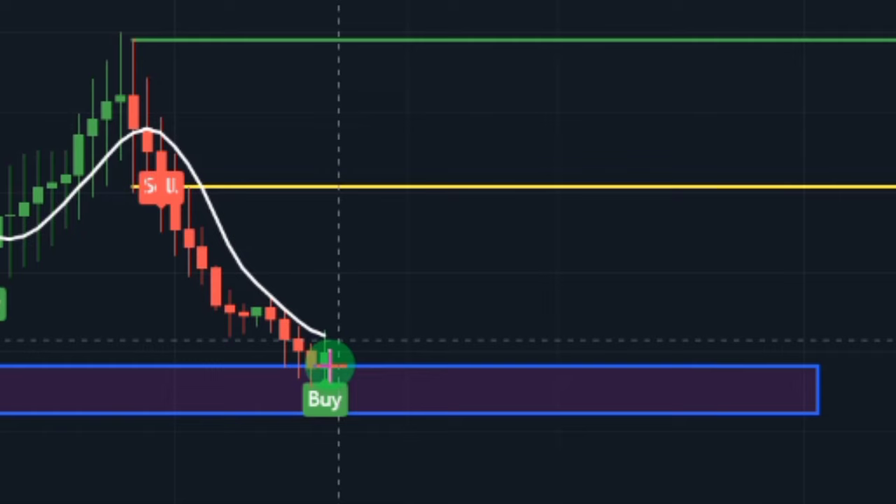
Place a long position at the Buy signal, with the stop at the zone's lower edge, about 1.79%, and the target at the green ray, about 22.13%.
click(326, 392)
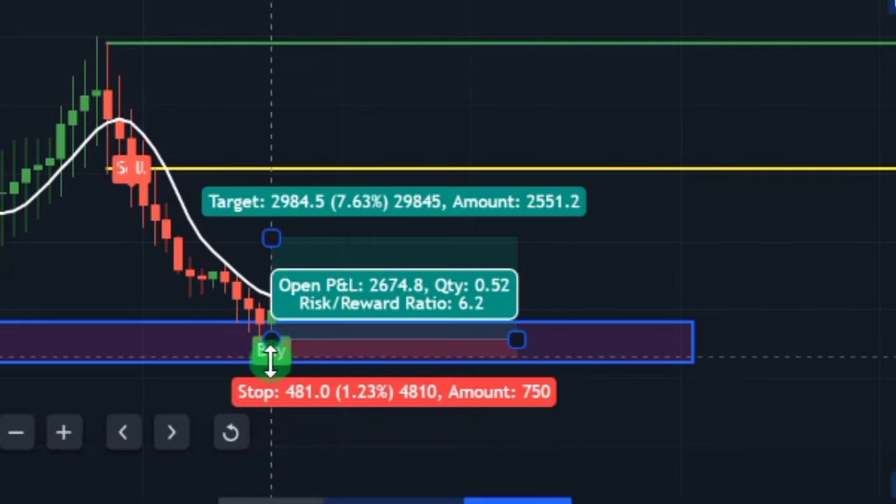
drag(271, 357, 270, 363)
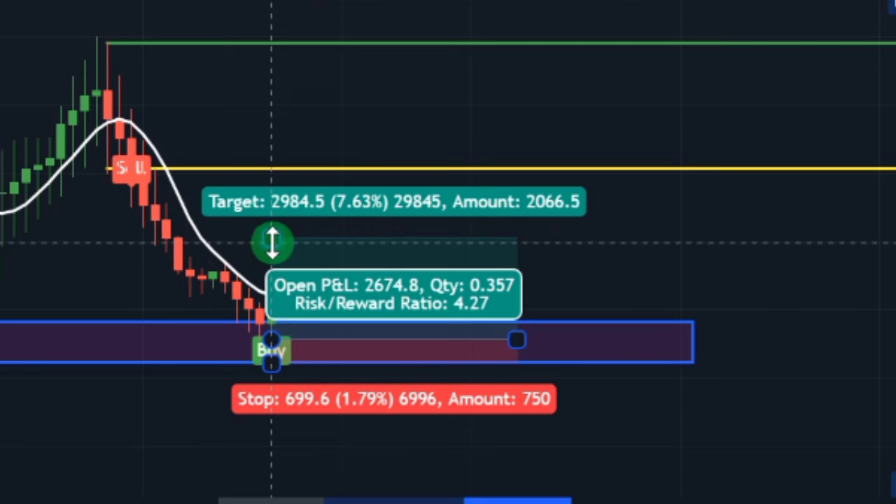
drag(272, 242, 266, 44)
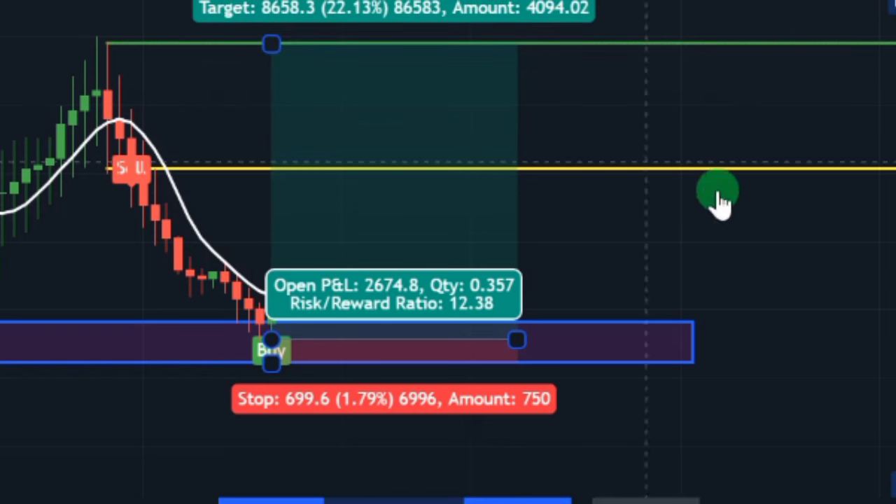
click(750, 251)
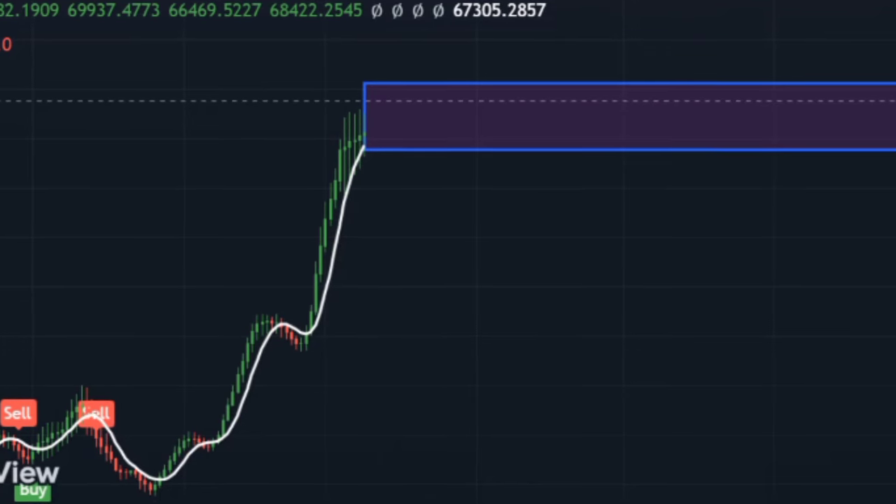
Draw a green horizontal ray and a lower yellow one from the candles of the steep rally below the upper rectangle zone.
click(329, 257)
click(325, 241)
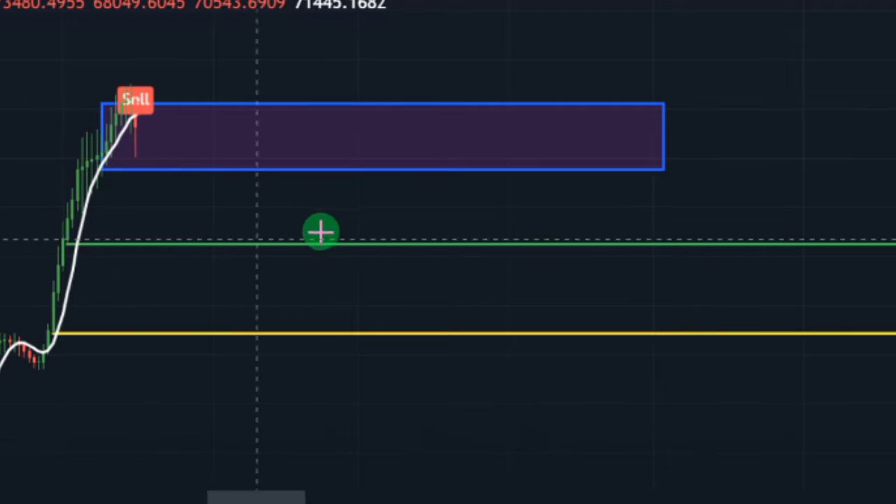
click(402, 334)
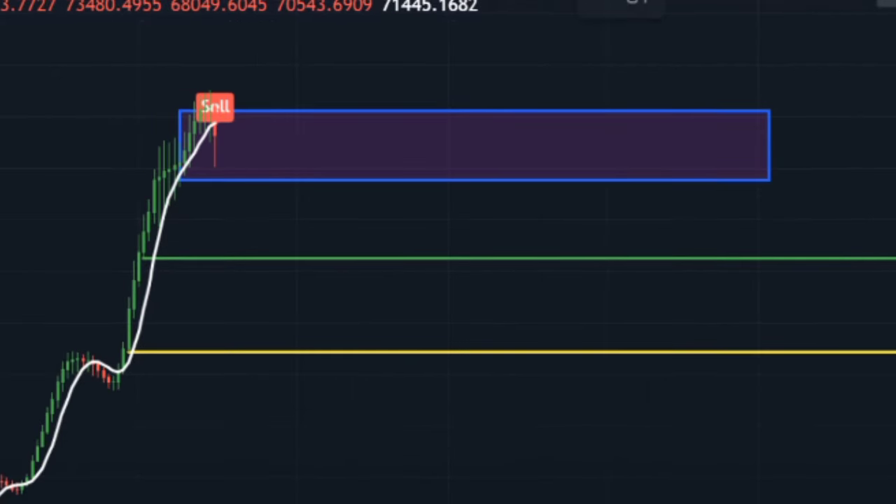
Place a short position beside the Sell signal below the zone and extend its target to the yellow ray, about 19.33%.
click(224, 189)
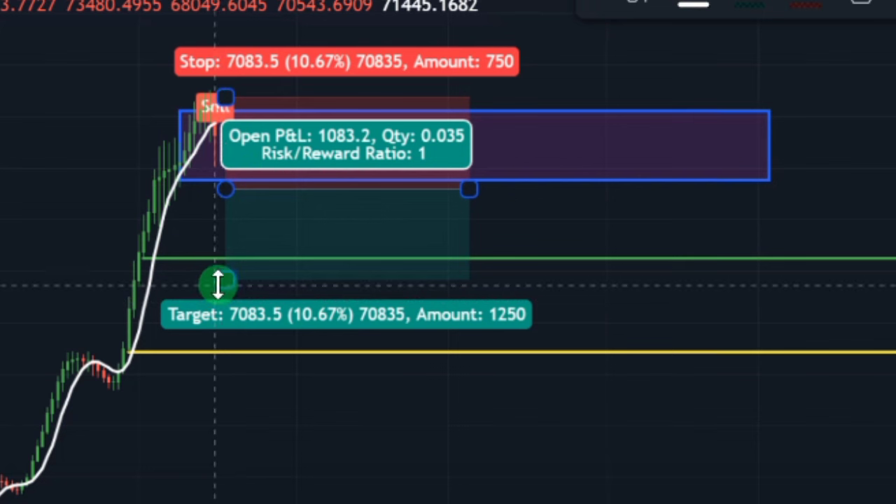
drag(224, 290, 223, 354)
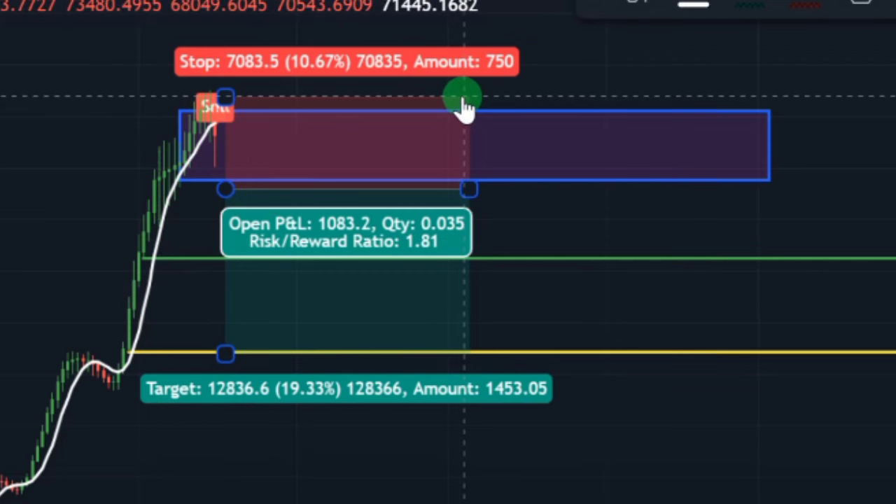
Align the short position's stop with the zone's upper edge and its entry just below the lower edge, giving a stop of about 8.57%.
click(465, 107)
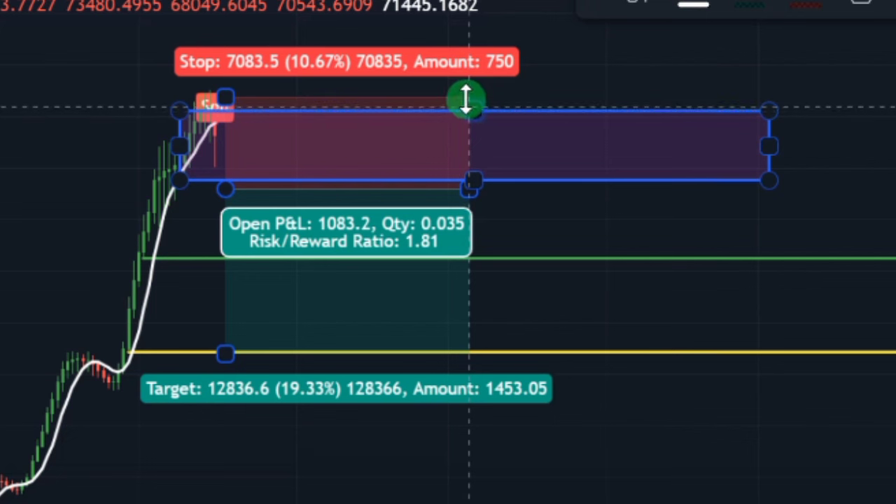
click(466, 101)
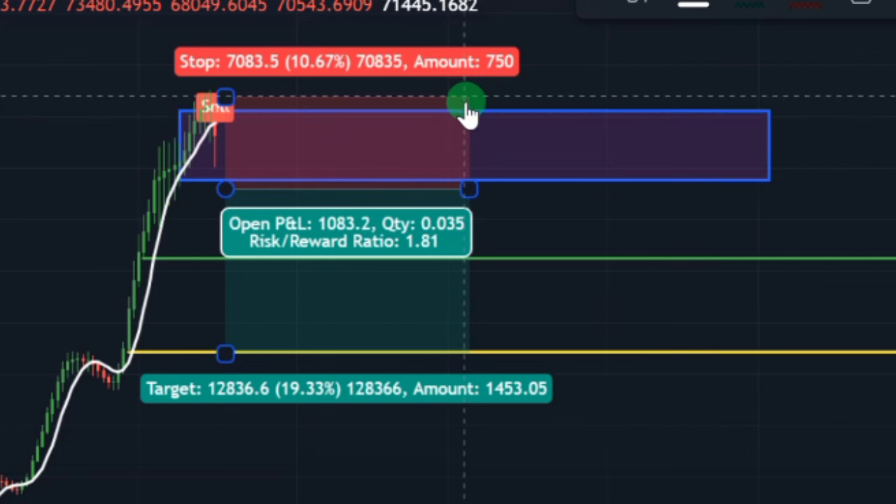
click(466, 105)
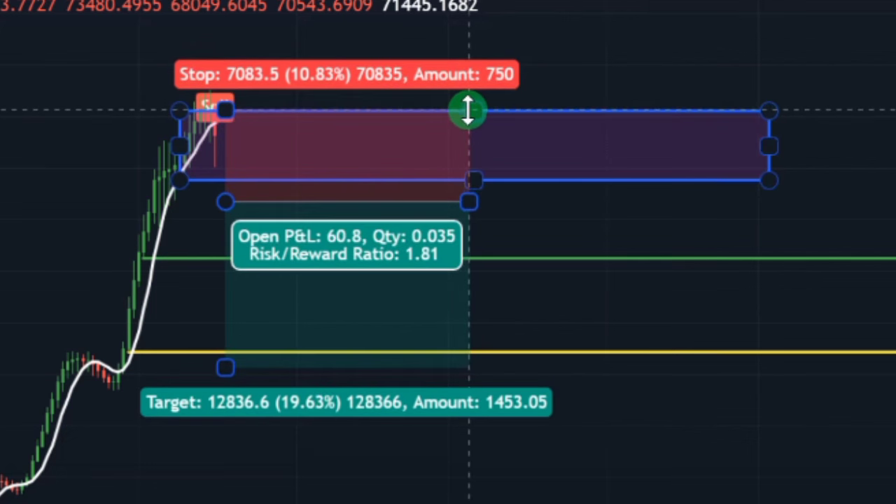
click(475, 202)
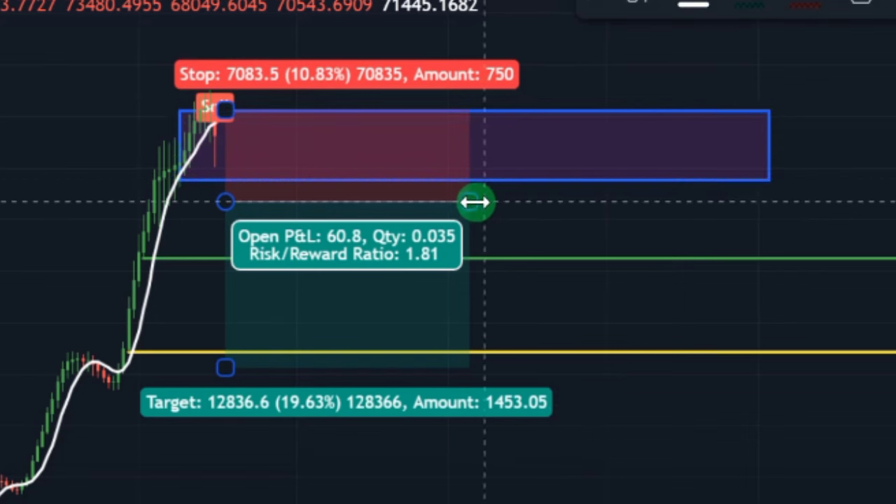
mouse_move(471, 203)
mouse_down()
mouse_move(474, 178)
mouse_move(456, 205)
mouse_move(469, 204)
mouse_up()
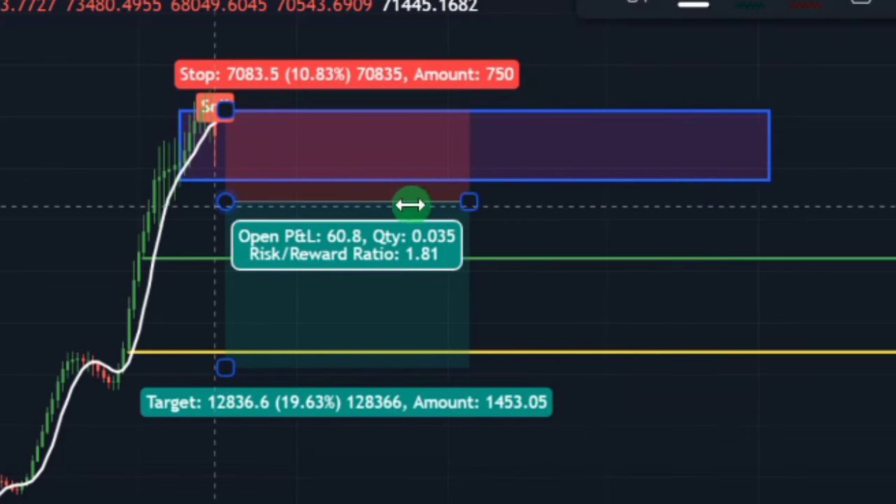
drag(224, 204, 222, 183)
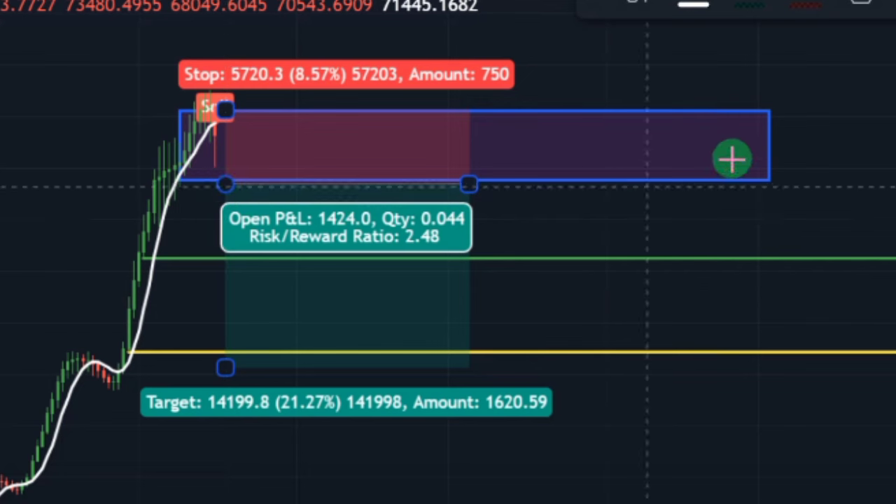
click(860, 154)
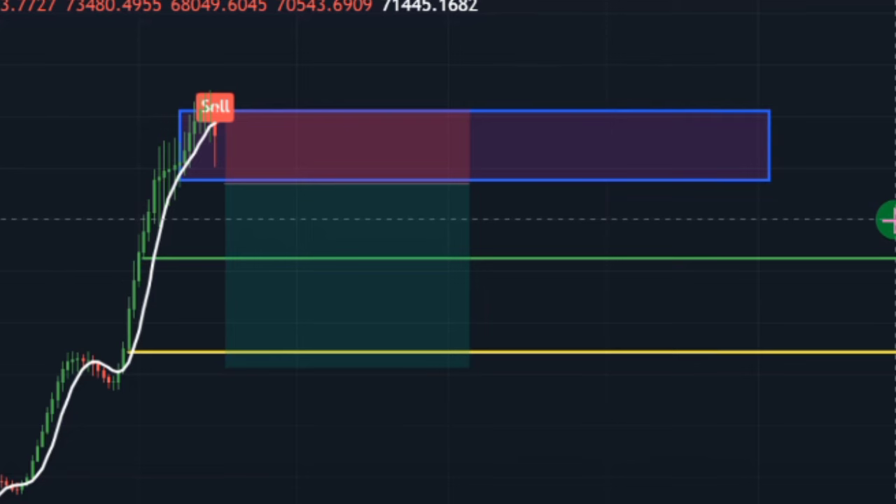
Replay the bars following the short entry, pause at the second Buy signal after it, and check the short position's profit and loss.
drag(828, 235, 815, 216)
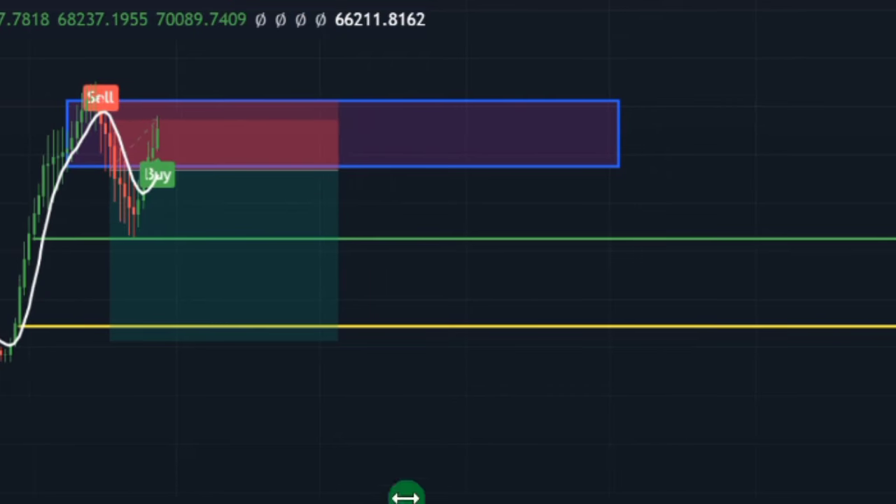
click(150, 296)
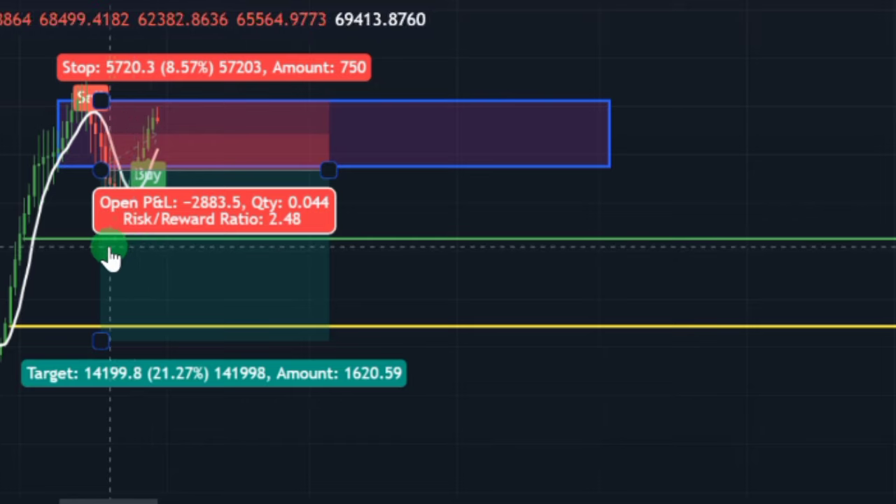
click(392, 211)
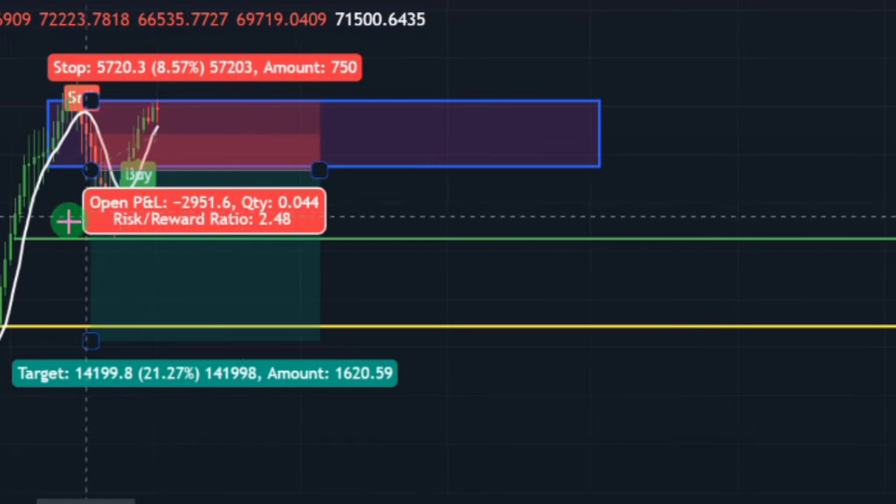
click(103, 248)
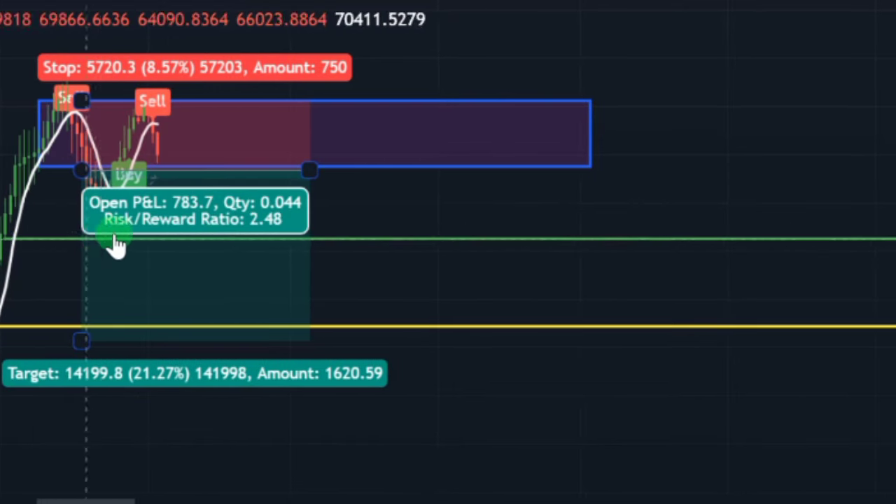
click(30, 453)
click(350, 468)
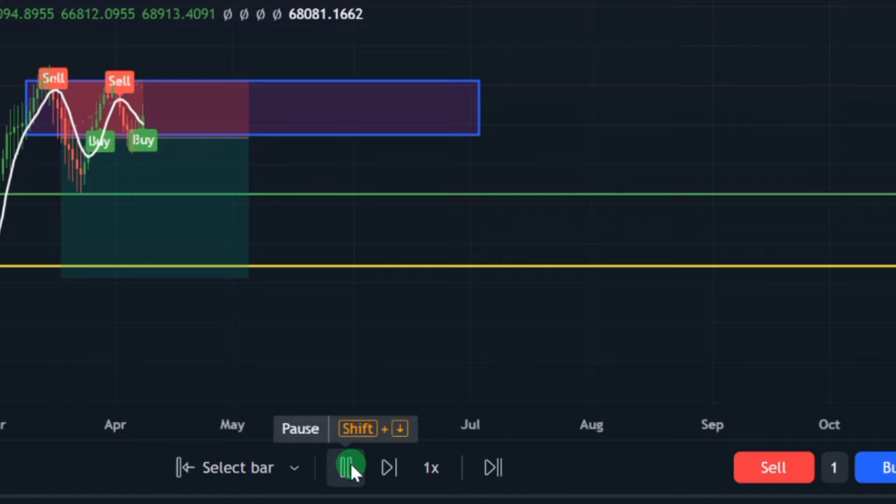
click(350, 467)
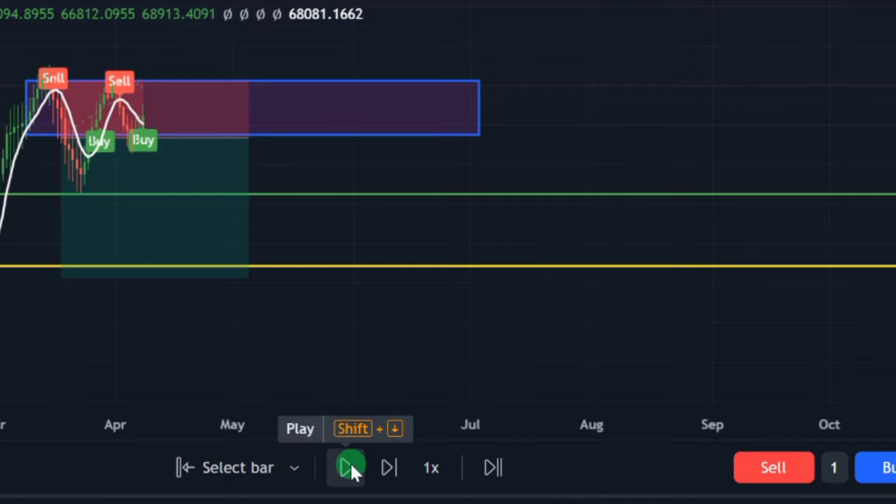
click(216, 230)
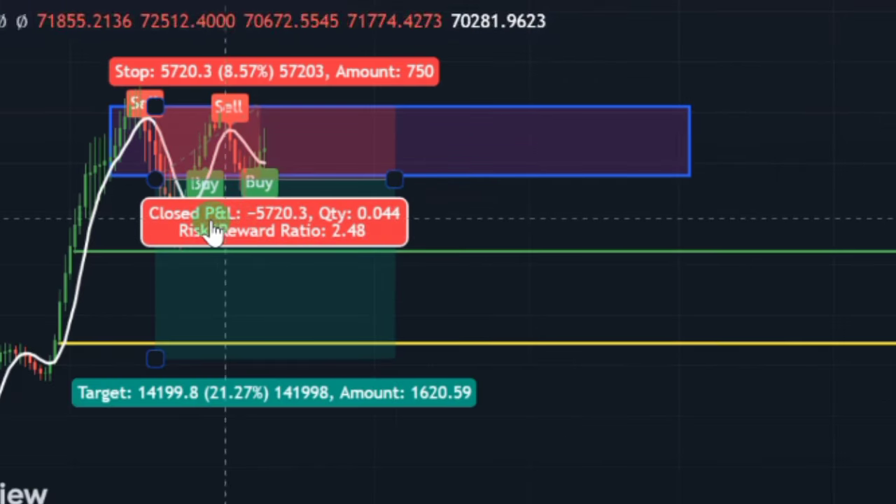
click(465, 208)
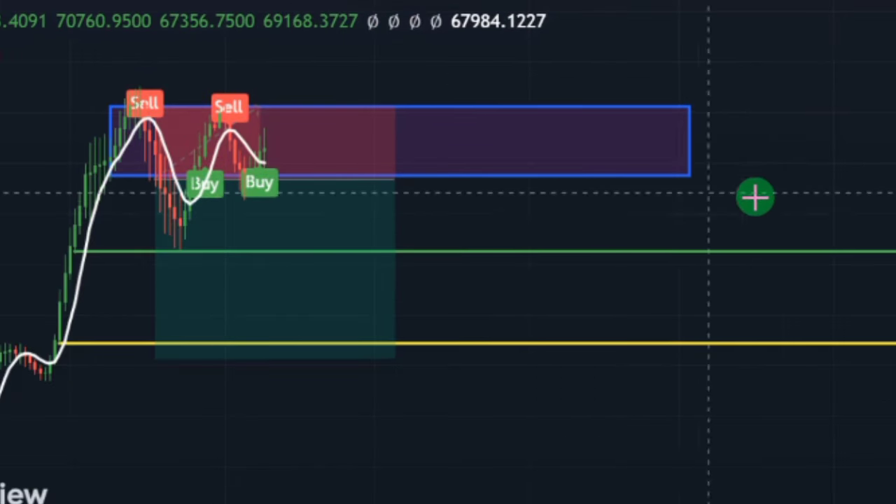